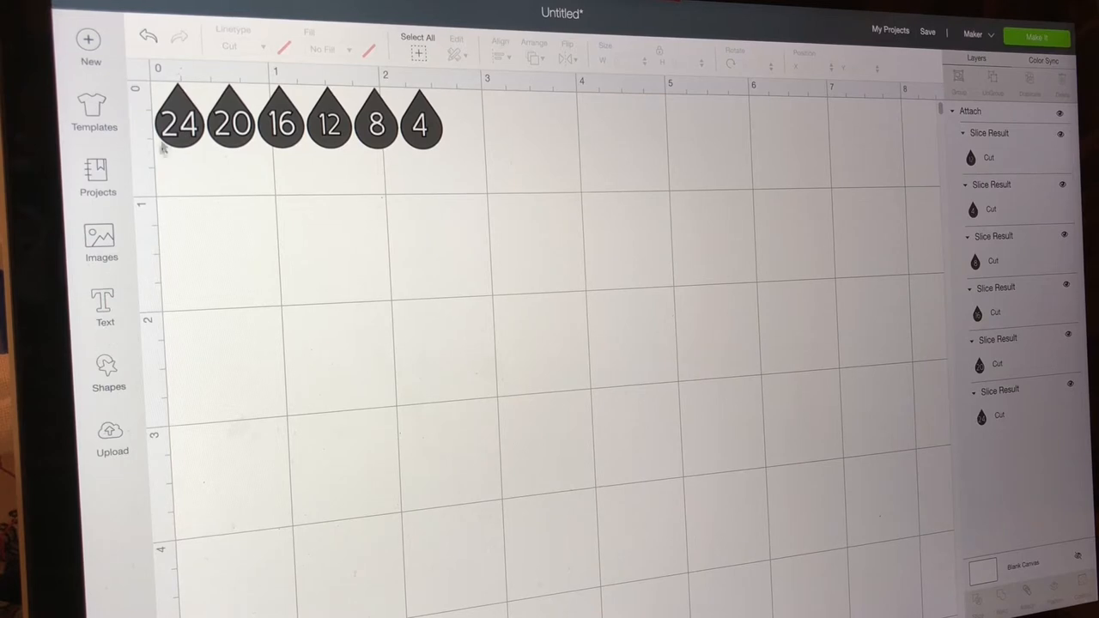
Insert a Circle from Shapes, shrink it to about 1.44" and move it lower right.
left_click(108, 371)
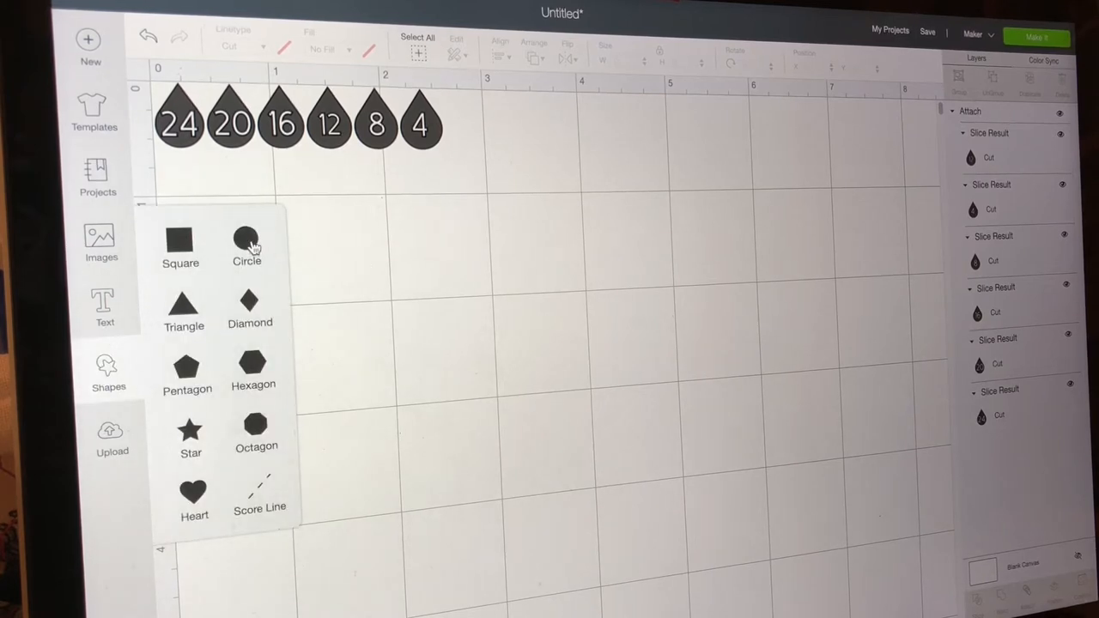
left_click(252, 246)
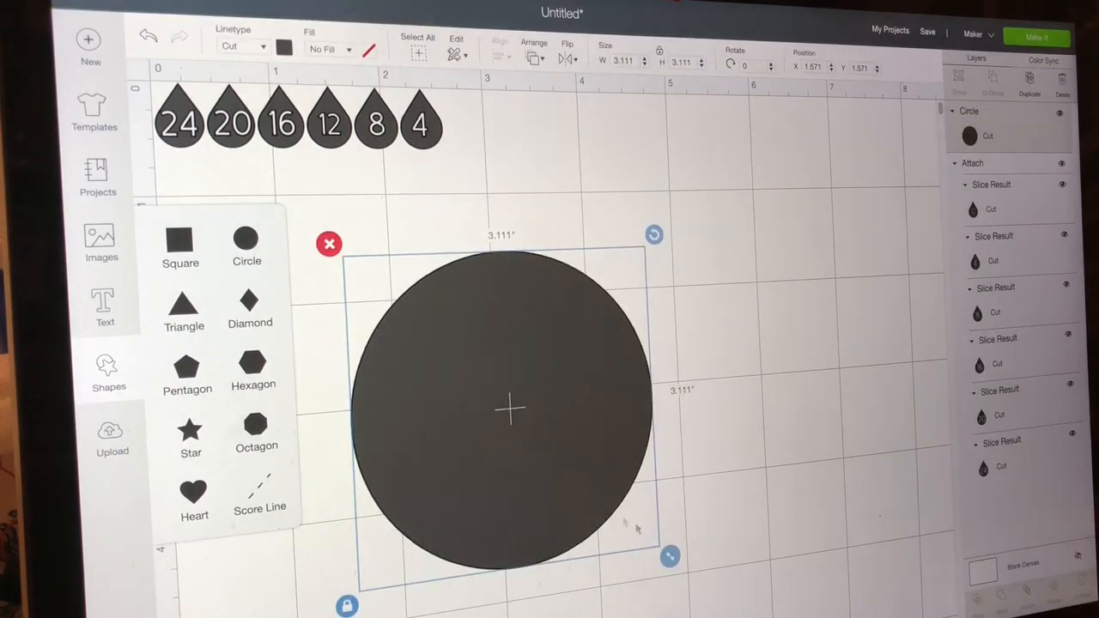
left_click_drag(670, 557, 512, 412)
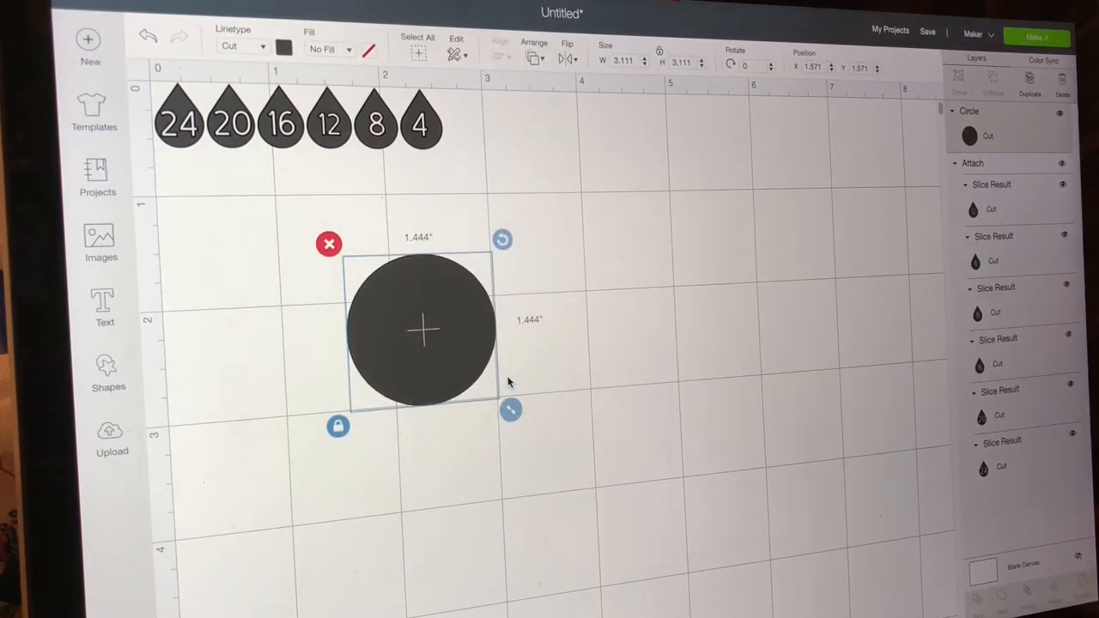
left_click_drag(456, 343, 545, 447)
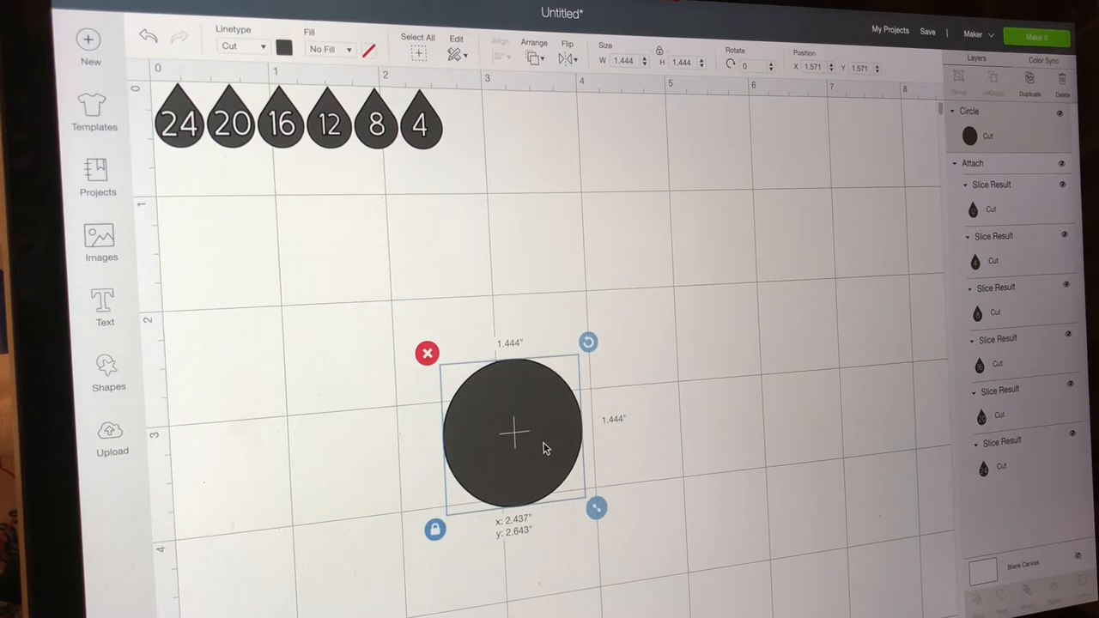
Insert a Diamond from Shapes and shrink it to roughly two-thirds its size.
left_click(108, 371)
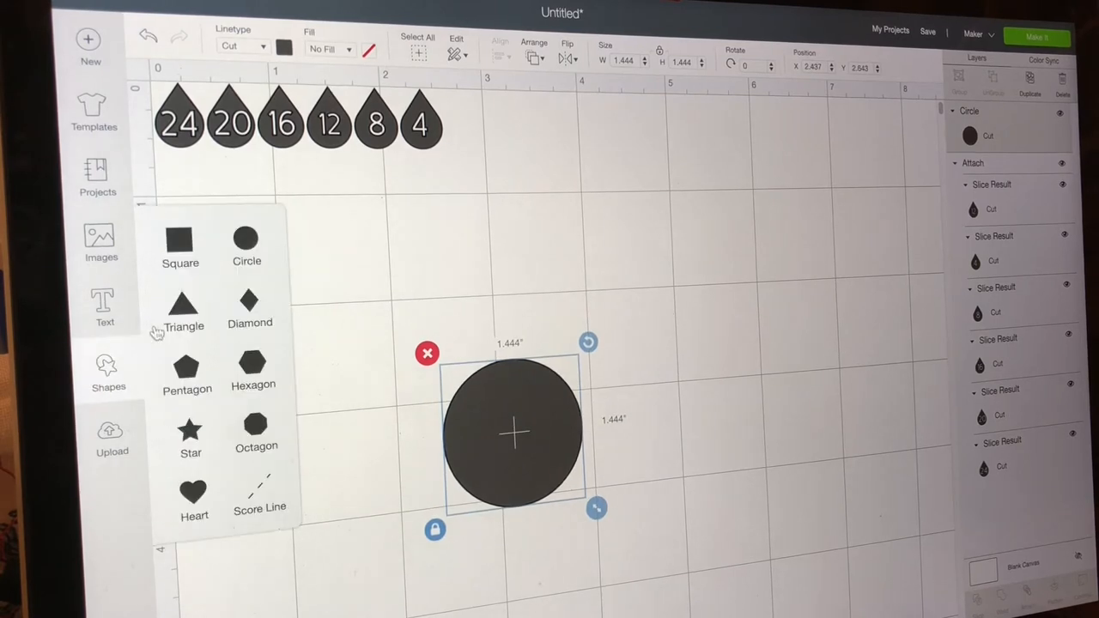
left_click(250, 302)
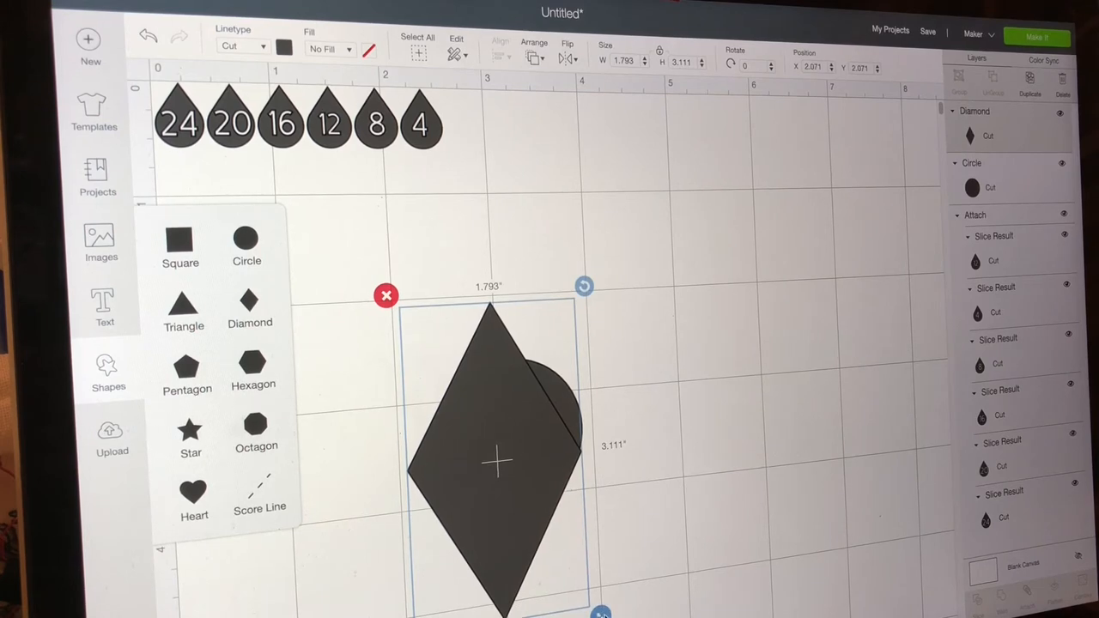
left_click_drag(601, 611, 539, 521)
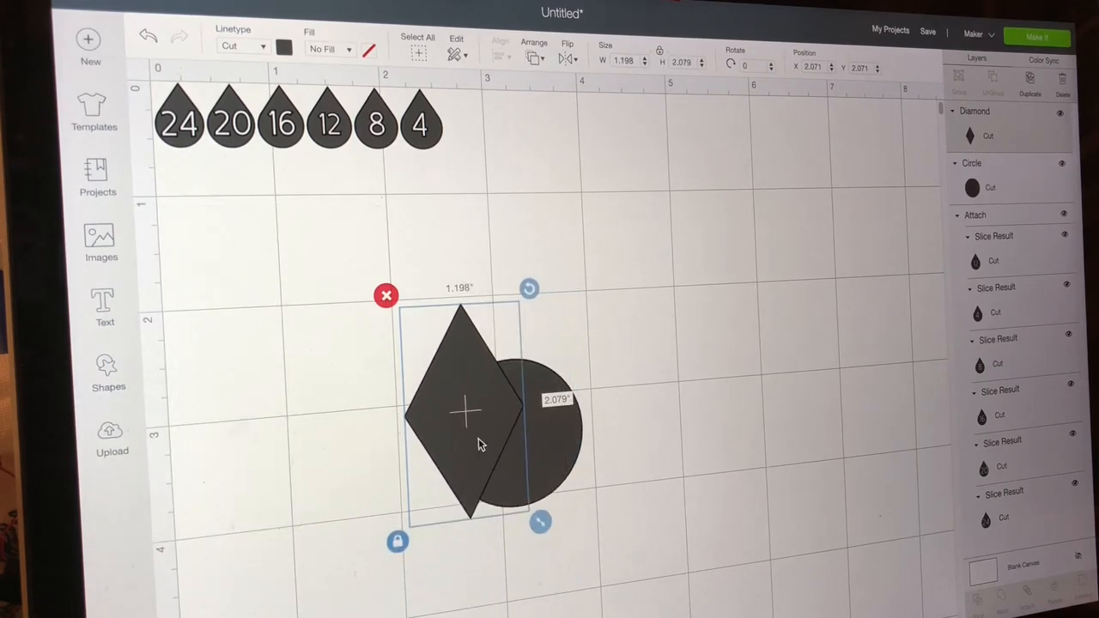
Centre the diamond over the circle and stretch it unproportionally to about 1.25" x 1.86", forming a teardrop.
left_click_drag(479, 441, 526, 436)
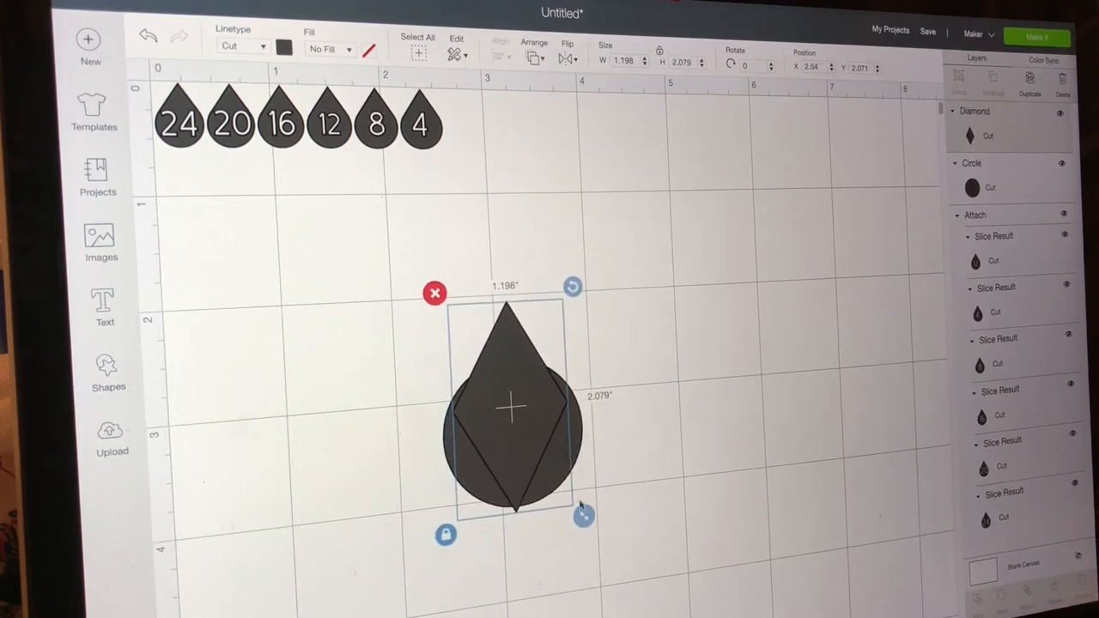
left_click_drag(583, 513, 588, 495)
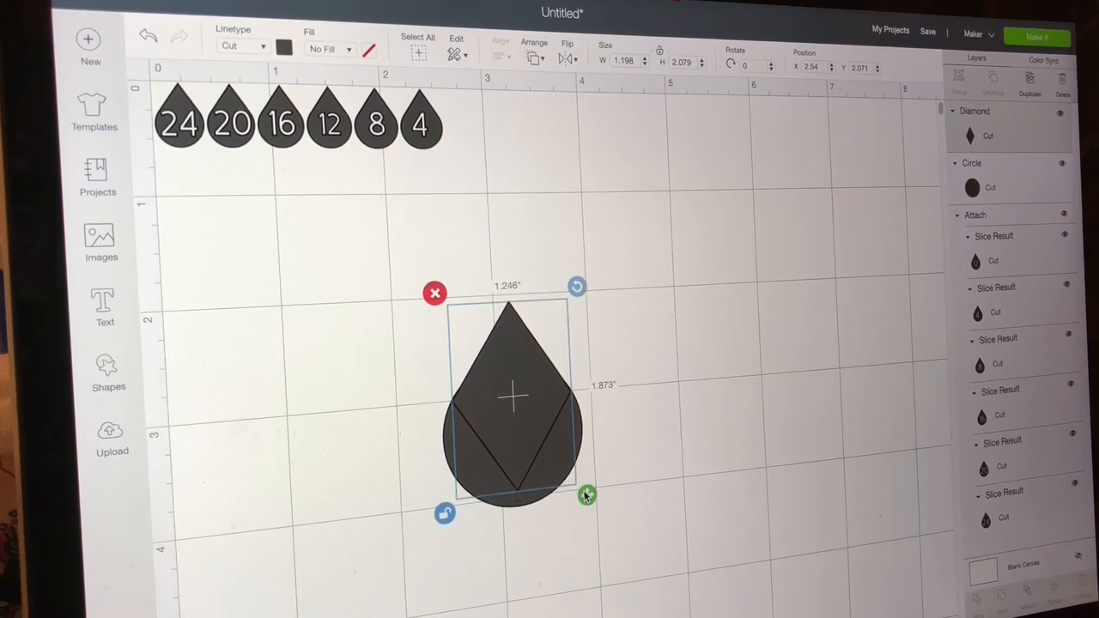
left_click_drag(588, 495, 587, 495)
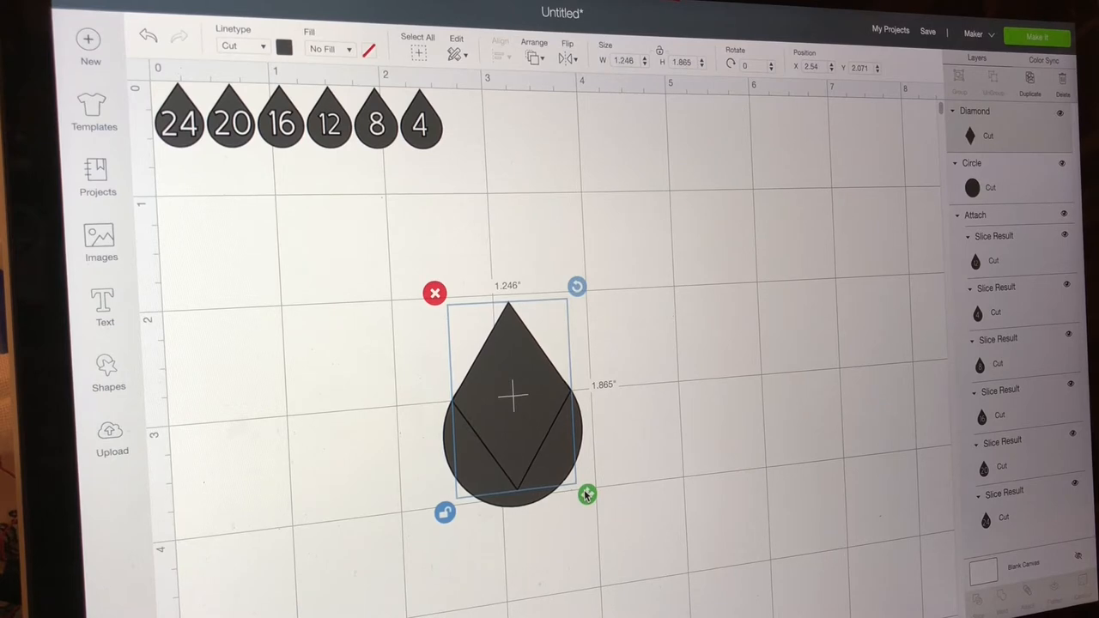
left_click(595, 562)
left_click(534, 442)
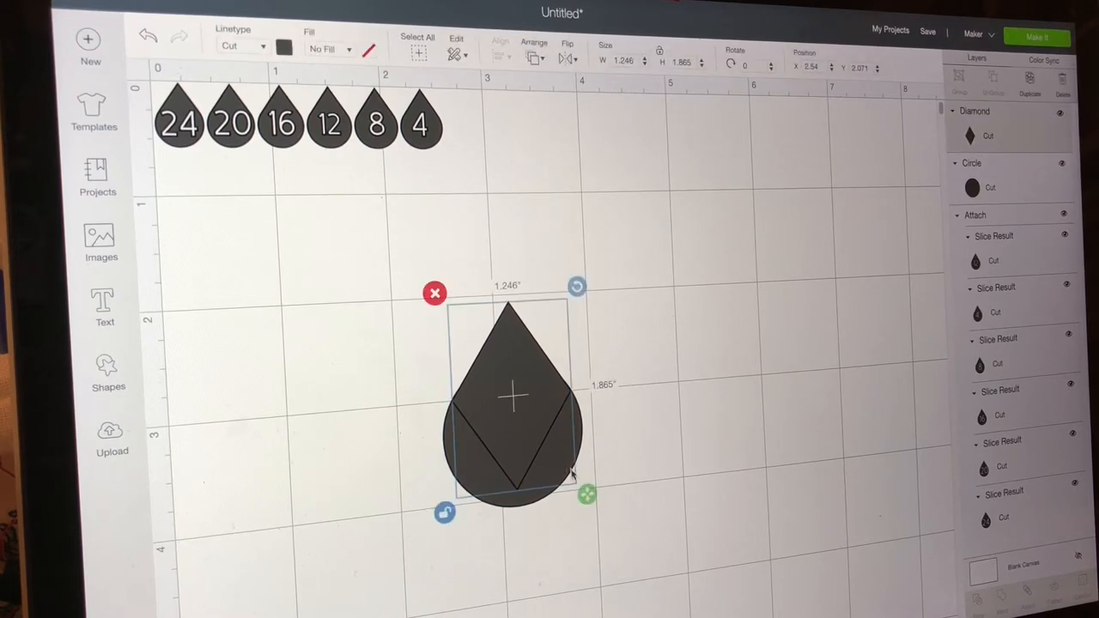
left_click_drag(588, 496, 589, 492)
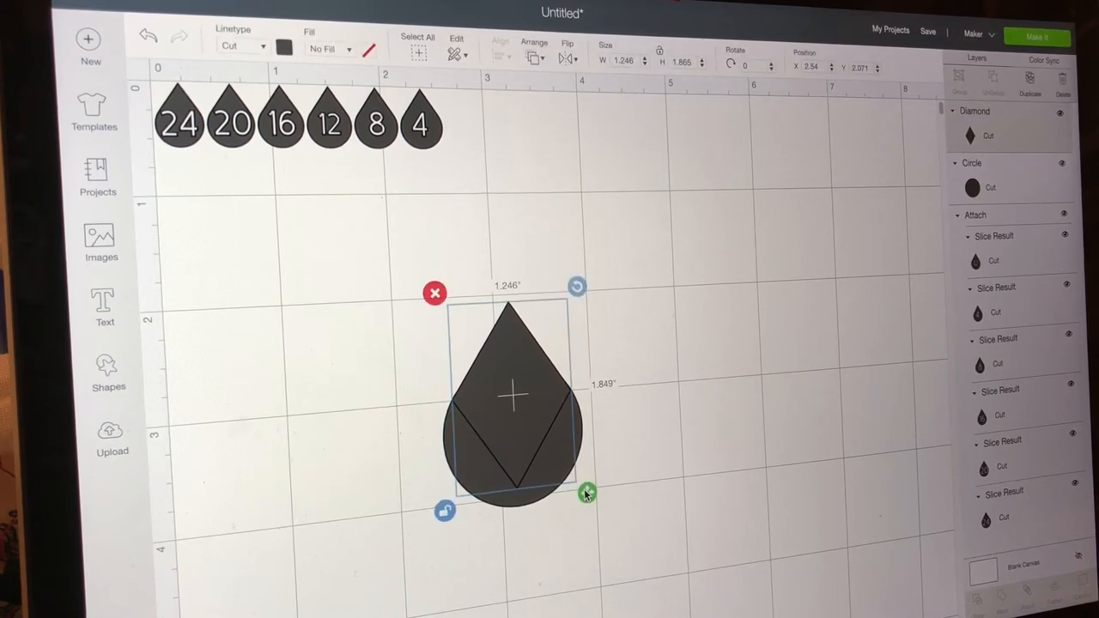
left_click_drag(588, 493, 587, 494)
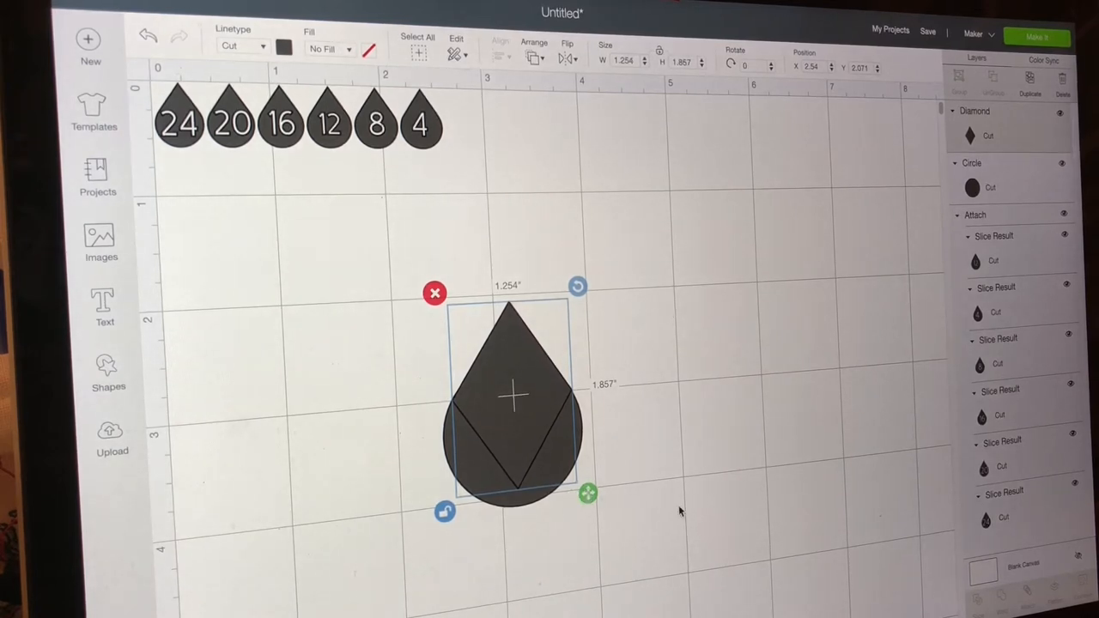
left_click(680, 513)
left_click(529, 433)
left_click_drag(587, 495, 588, 494)
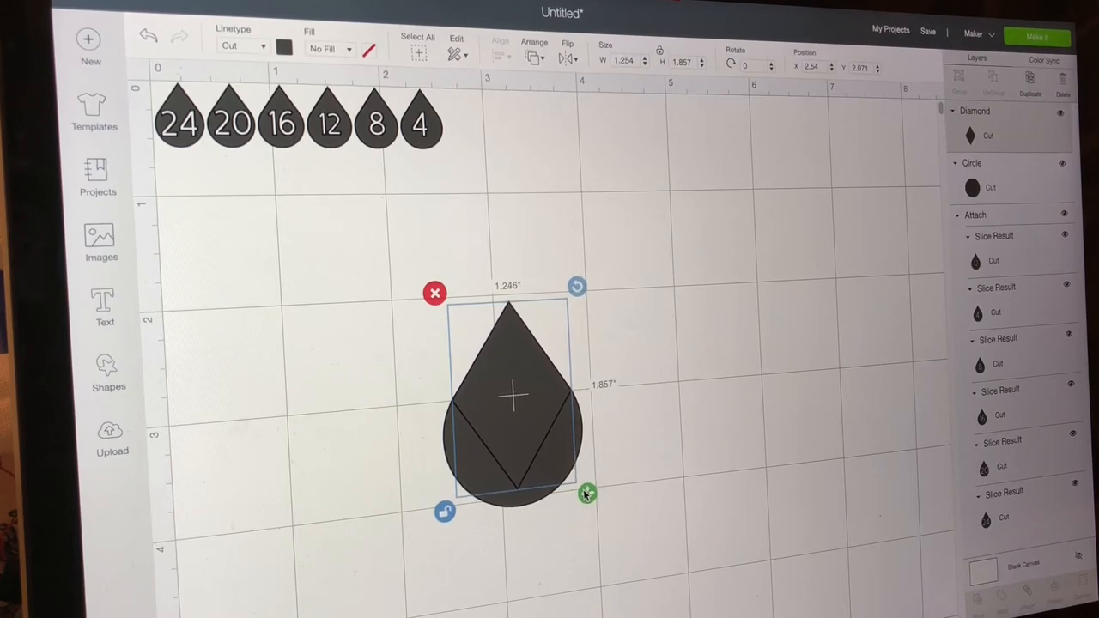
left_click(636, 501)
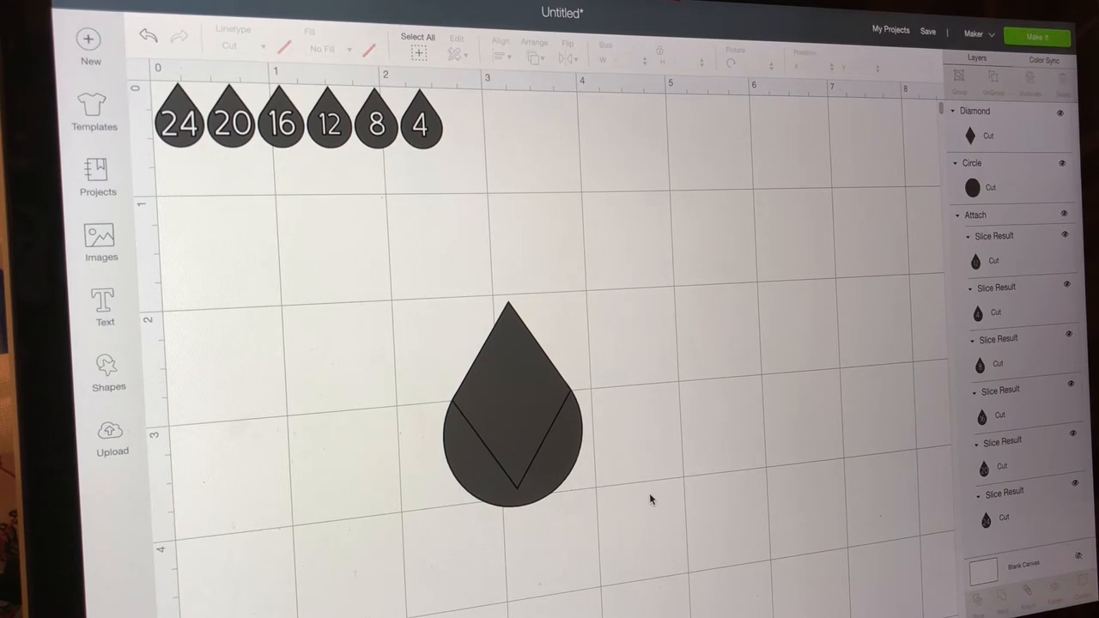
Weld the selected circle and diamond into one teardrop and start a new text box.
left_click_drag(612, 299, 397, 553)
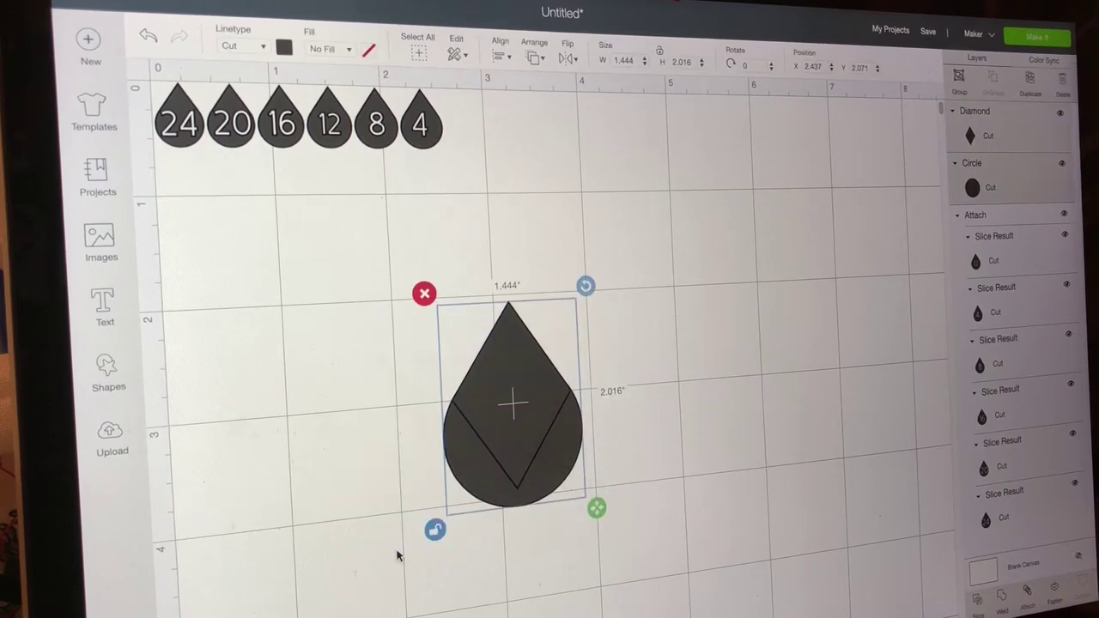
left_click(1001, 600)
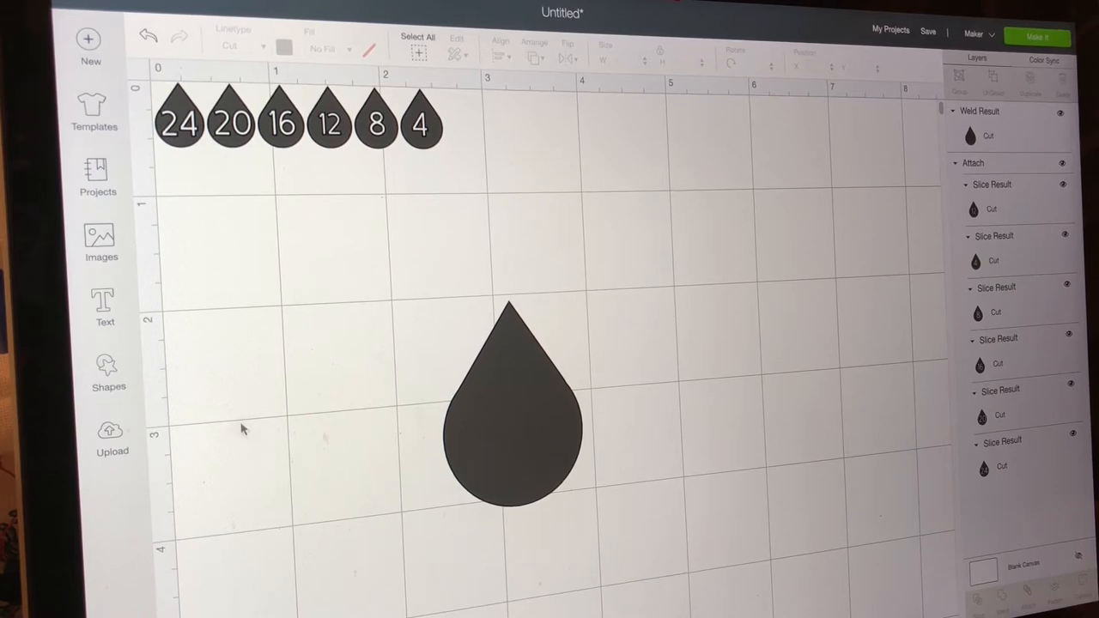
left_click(105, 308)
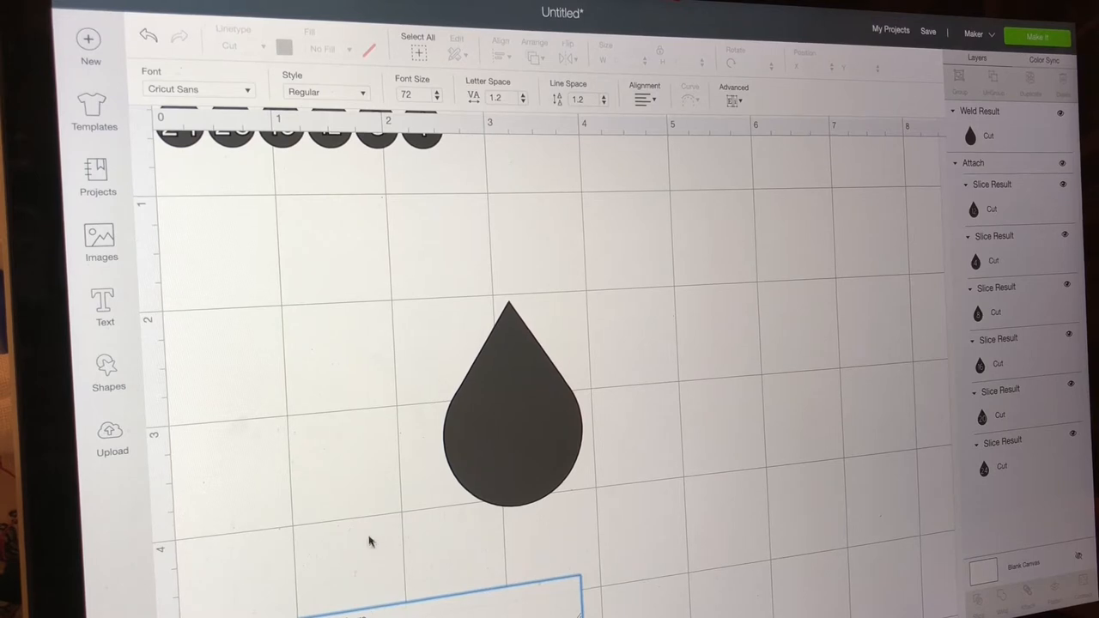
scroll(369, 541, "up", 2)
Add the text 24 and move it onto the teardrop, shrinking it to fit inside.
left_click(105, 307)
scroll(464, 361, "down", 1)
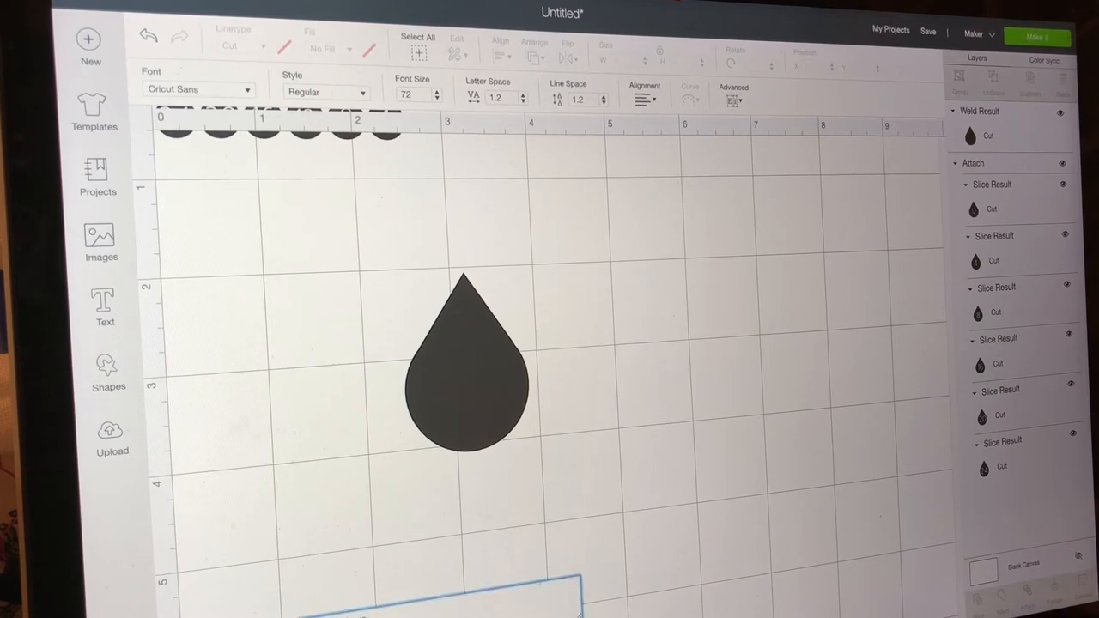
type("24")
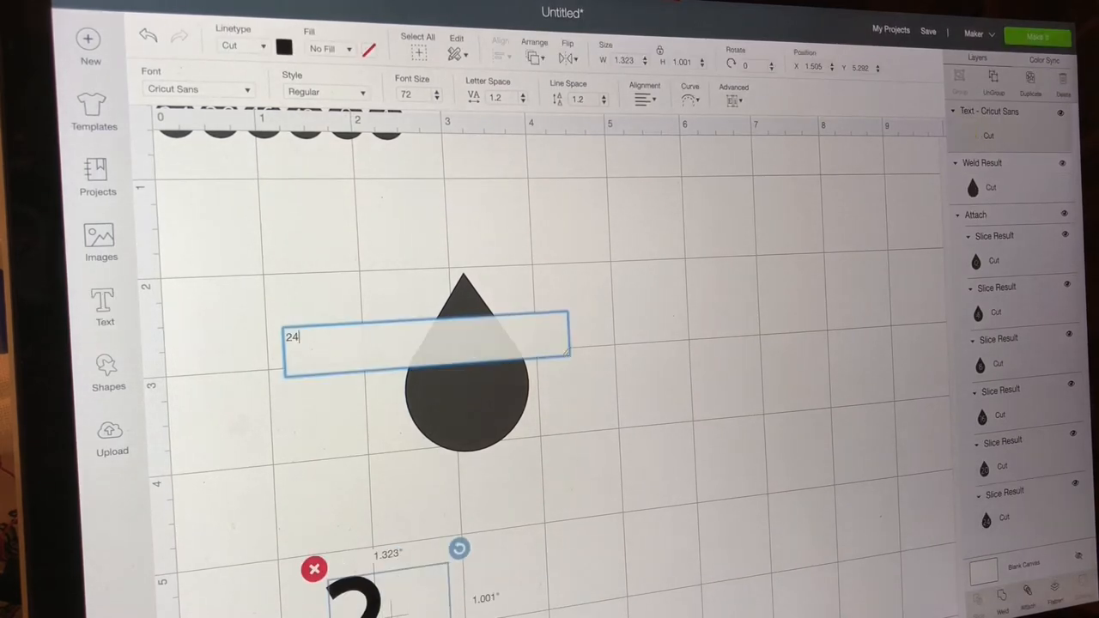
left_click(601, 258)
mouse_move(387, 593)
left_mouse_down()
mouse_move(424, 421)
mouse_move(471, 387)
left_mouse_up()
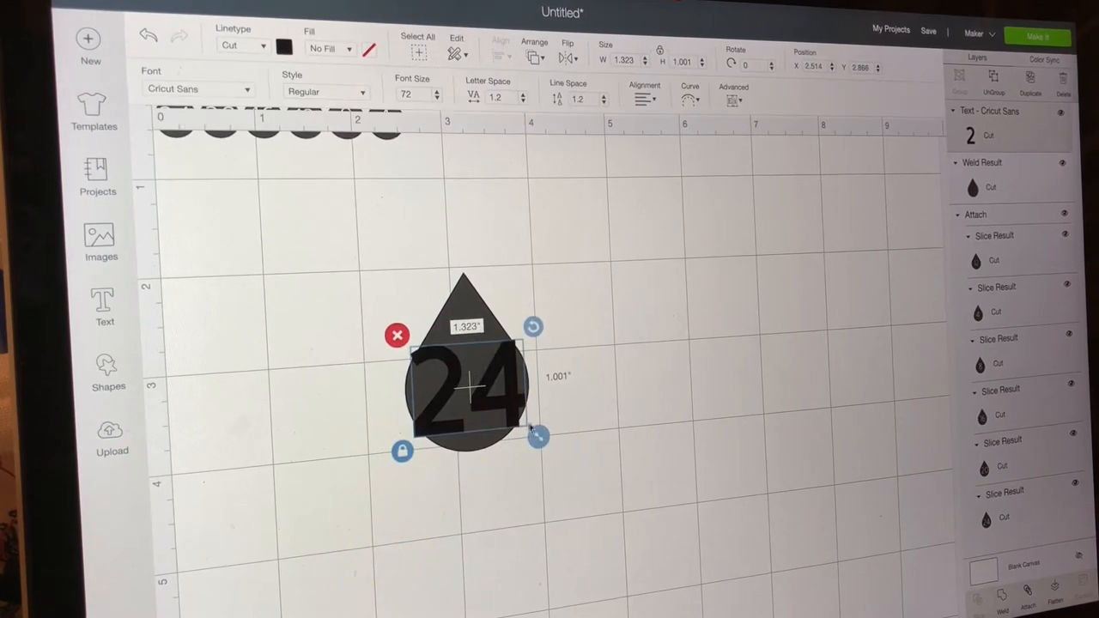
left_click_drag(539, 439, 524, 425)
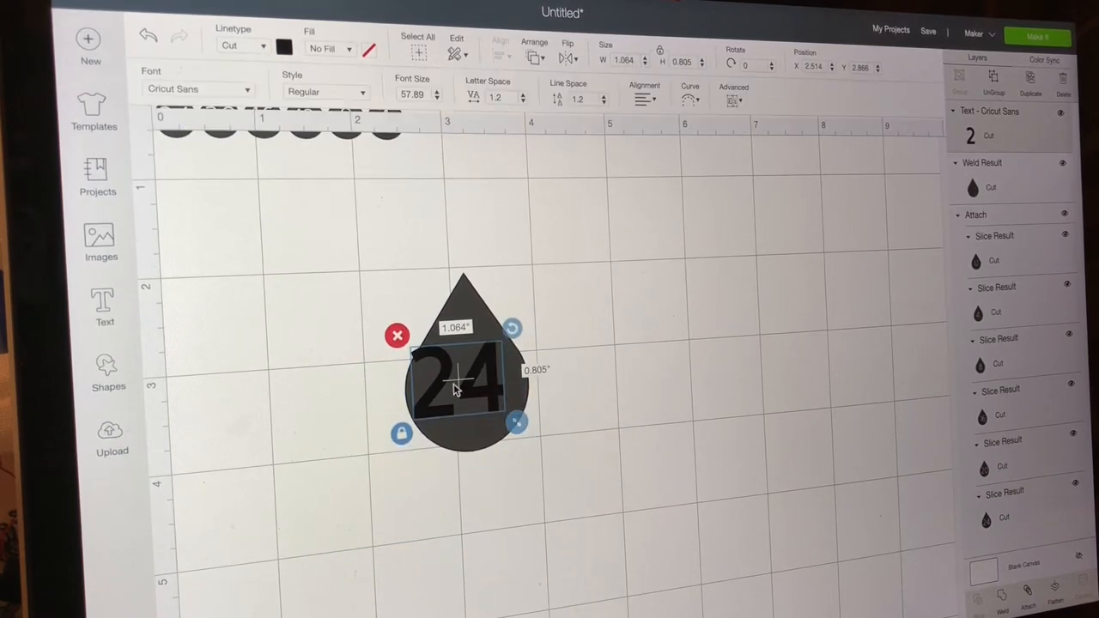
Centre the 24 within the drop, then select the drop and the 24 together.
left_click_drag(468, 388, 475, 386)
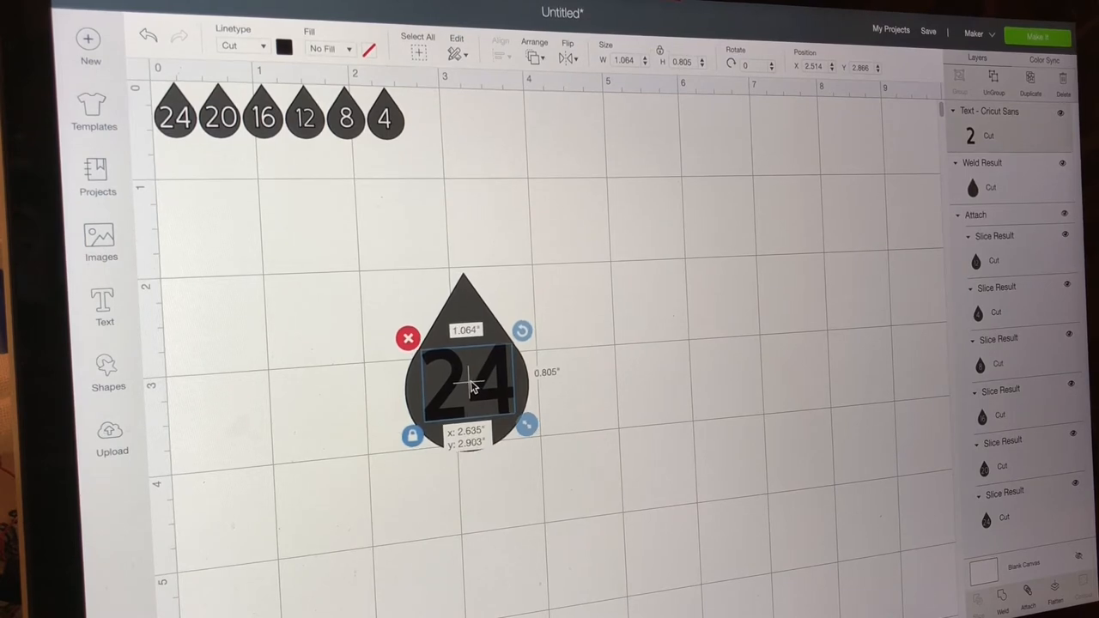
left_click_drag(475, 387, 473, 385)
left_click(507, 518)
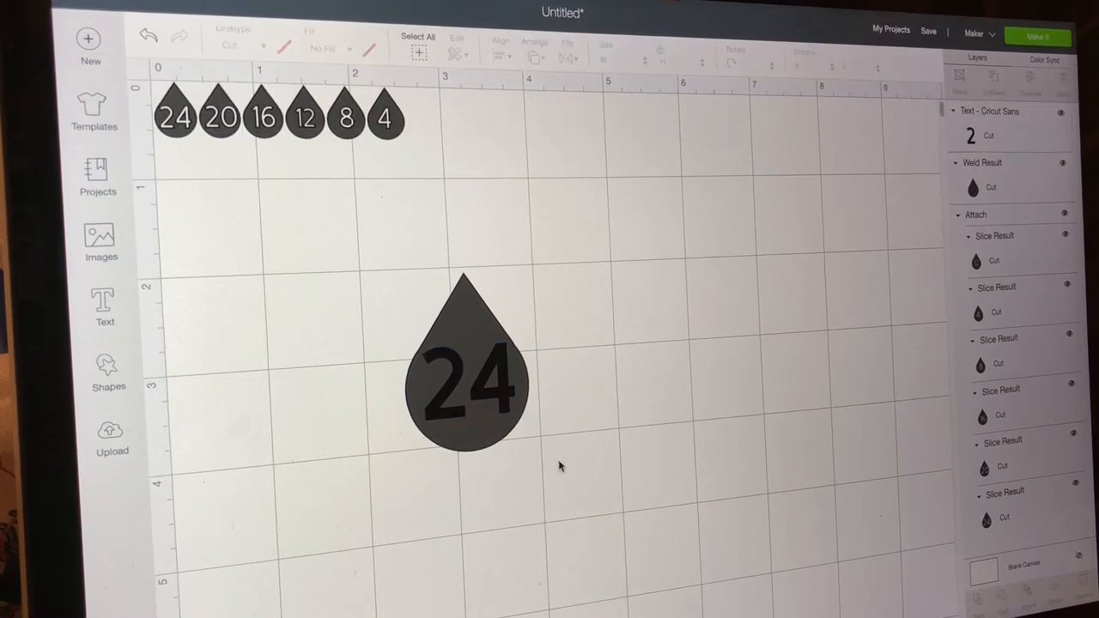
left_click_drag(559, 467, 382, 246)
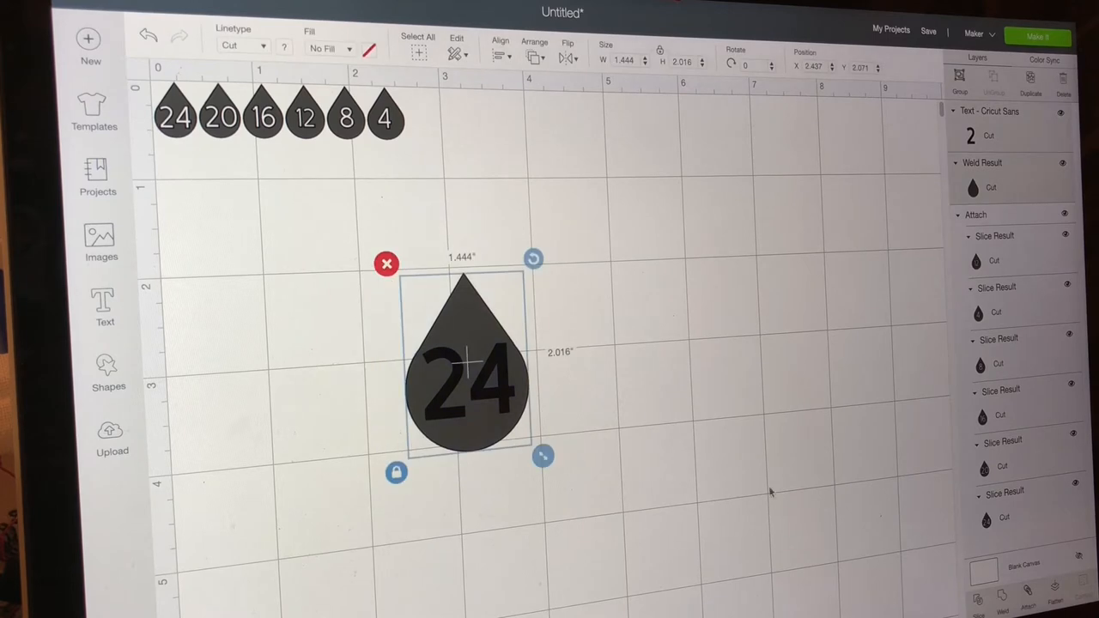
Slice the 24 out of the drop and delete the two leftover 24 pieces.
left_click(978, 599)
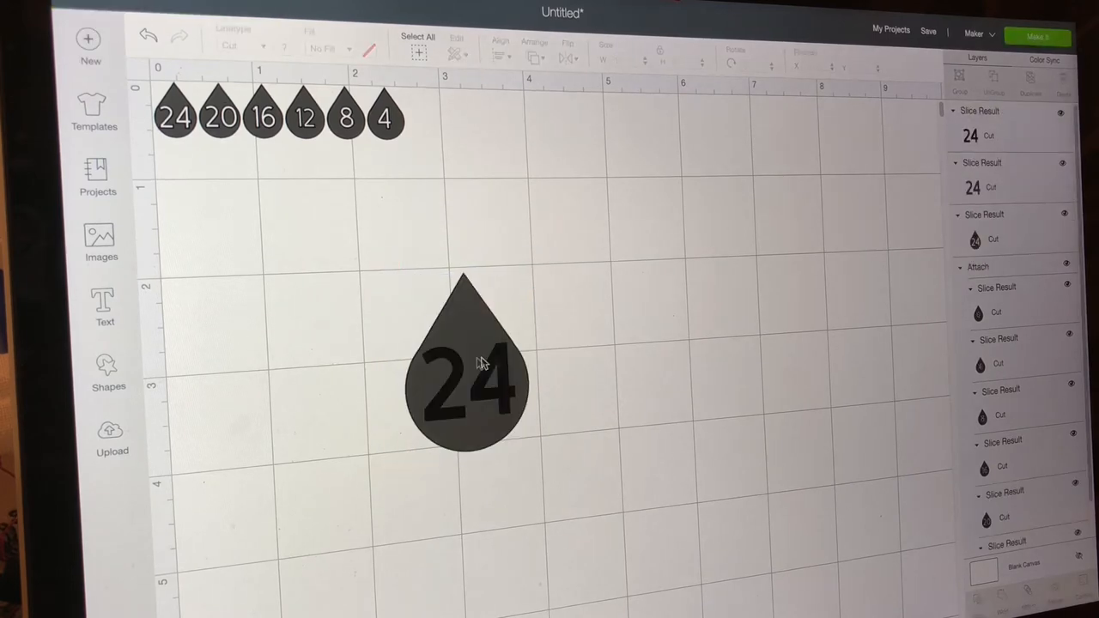
left_click(485, 384)
left_click_drag(485, 384, 635, 382)
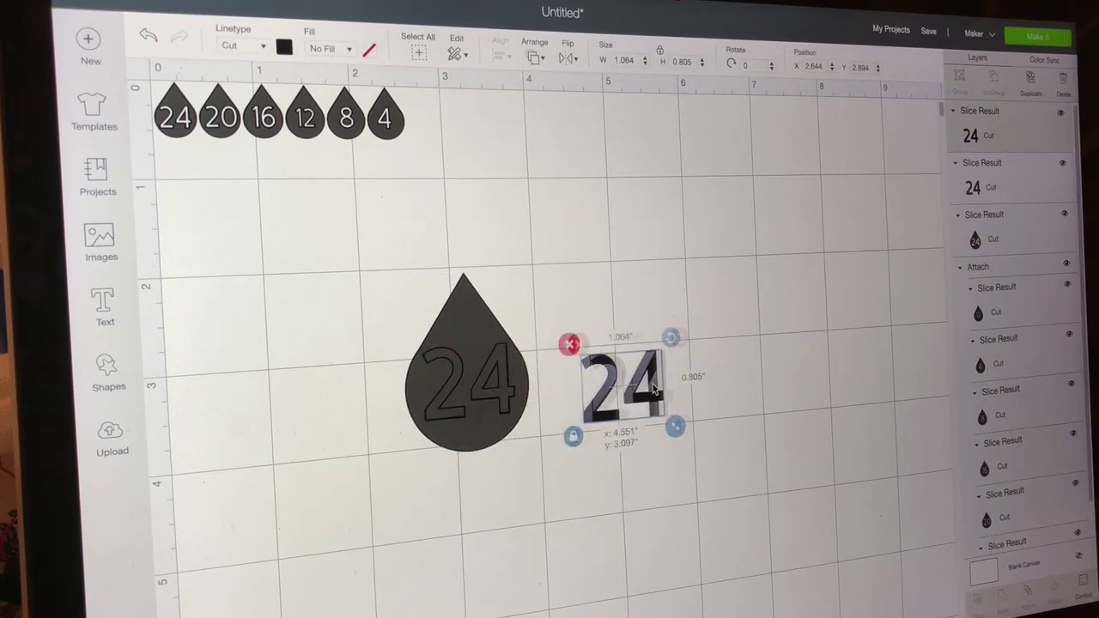
left_click(461, 386)
left_click_drag(461, 386, 640, 461)
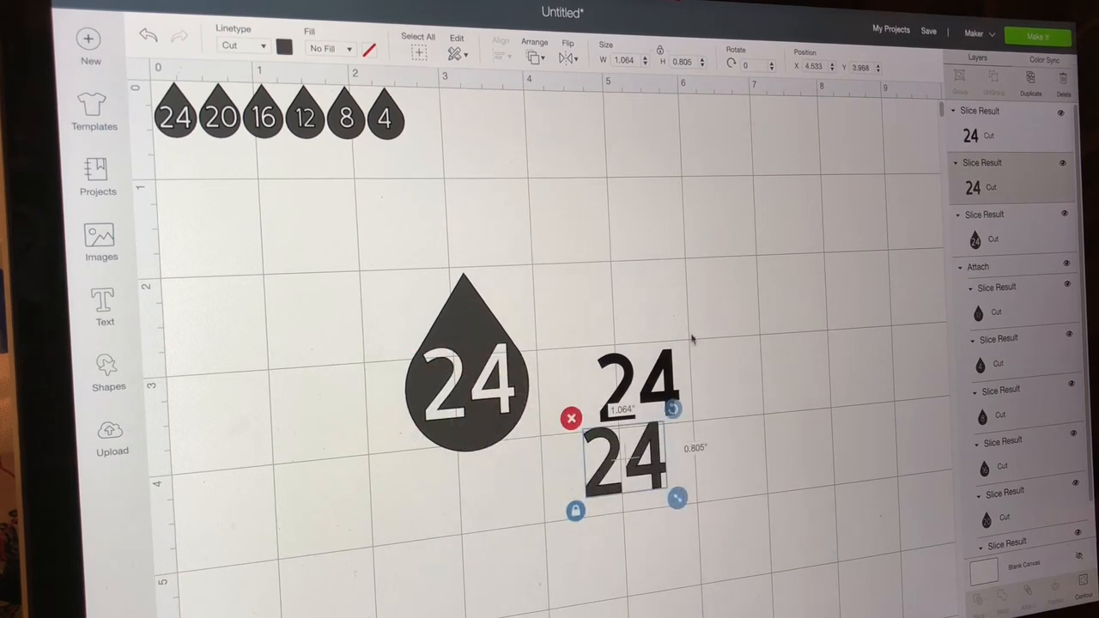
left_click_drag(693, 339, 567, 515)
key("Delete")
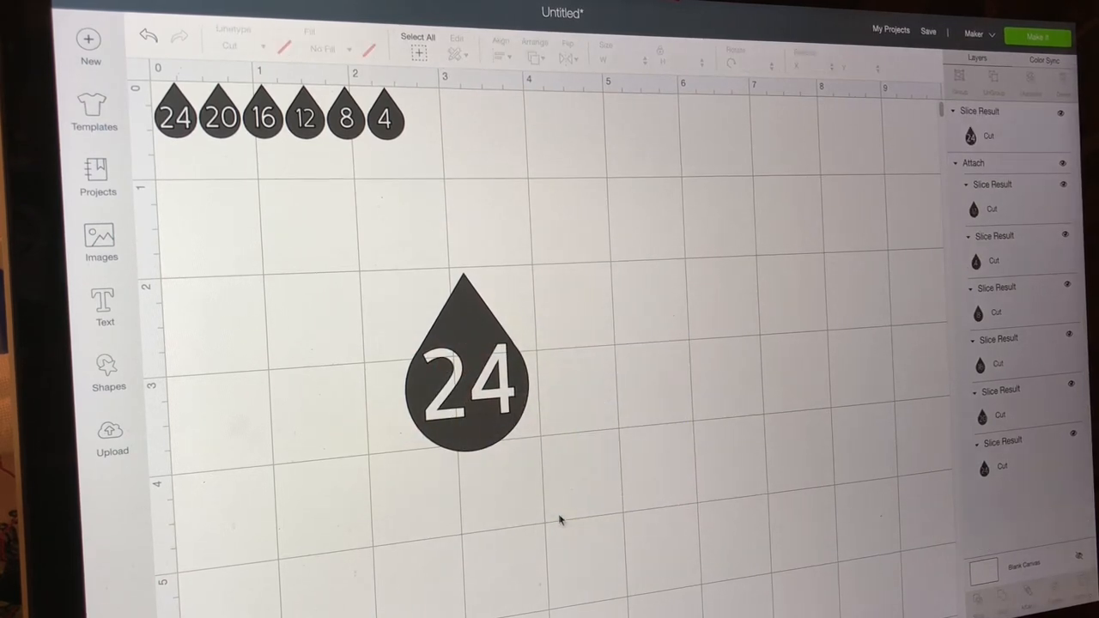
Resize the cut-out drop with proportions unlocked, then delete it.
left_click(481, 356)
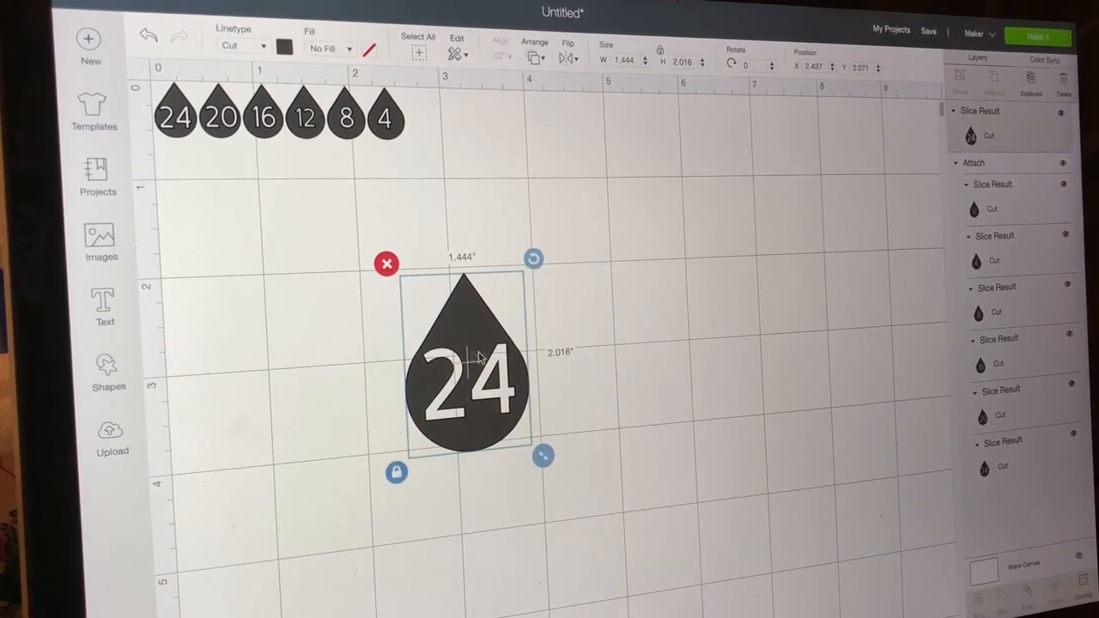
left_click_drag(542, 455, 513, 418)
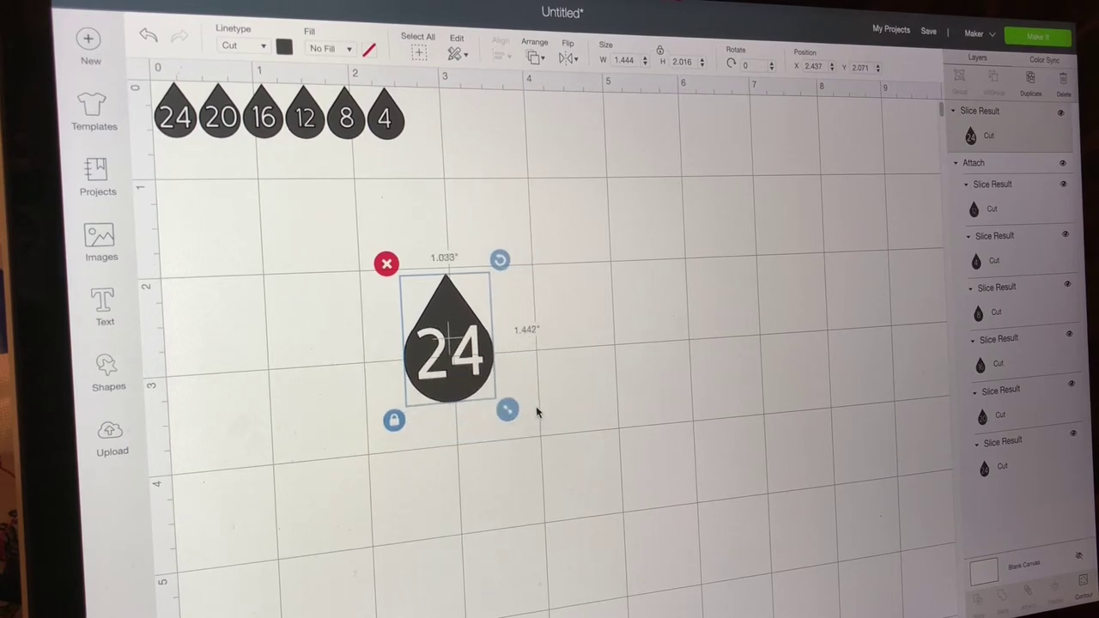
left_click(394, 430)
left_click_drag(513, 418, 503, 389)
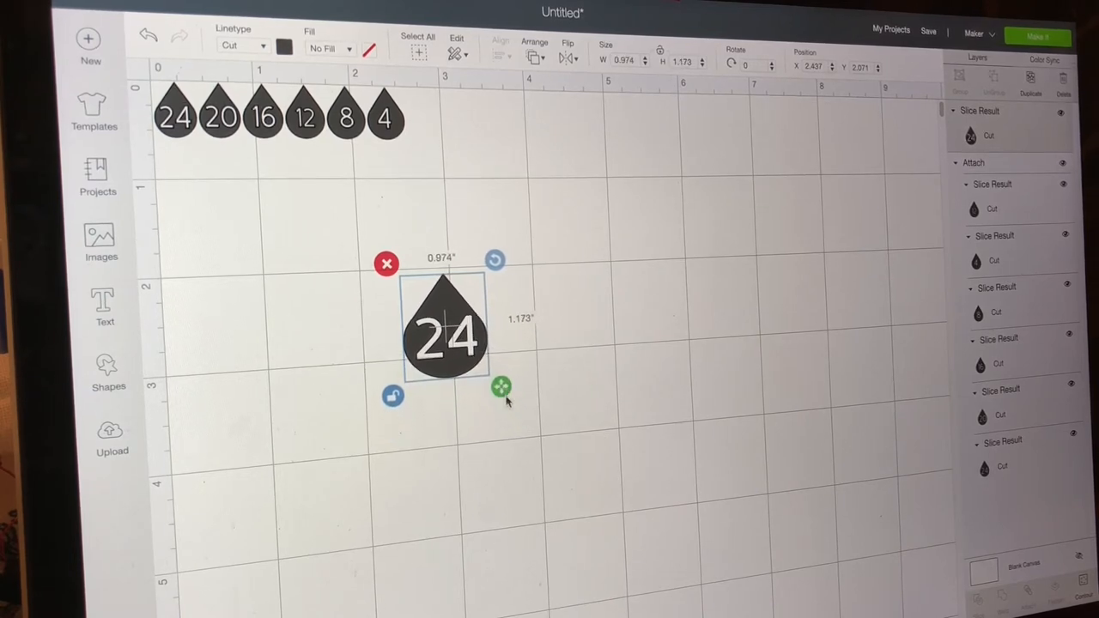
left_click(494, 421)
left_click(481, 365)
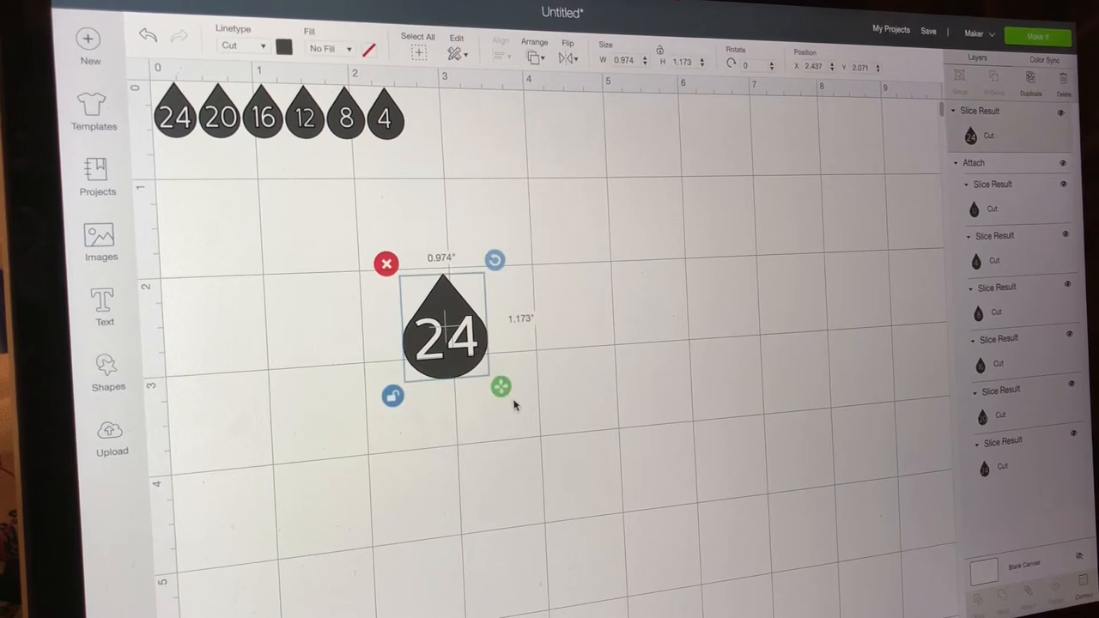
key("Delete")
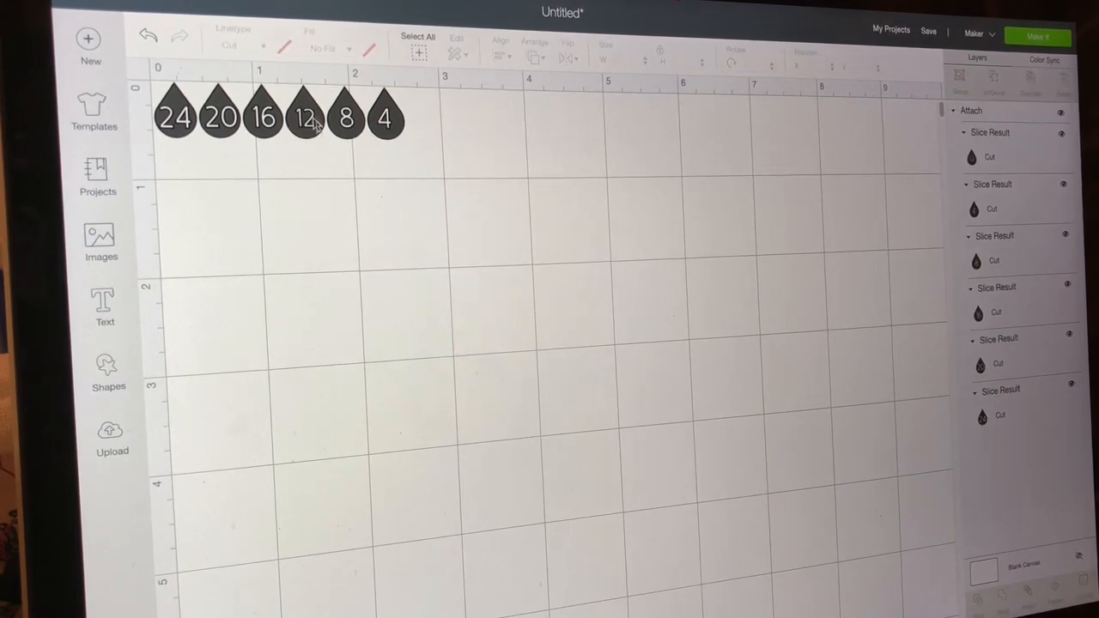
Send the design via Make It and continue past the mat preview.
left_click(1038, 36)
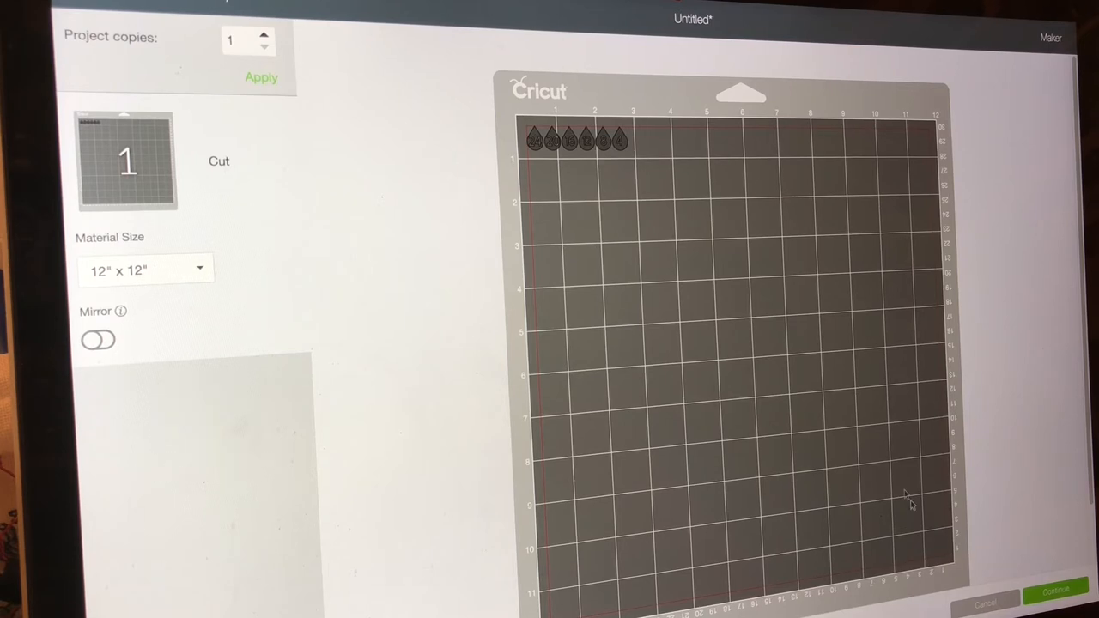
left_click(1055, 593)
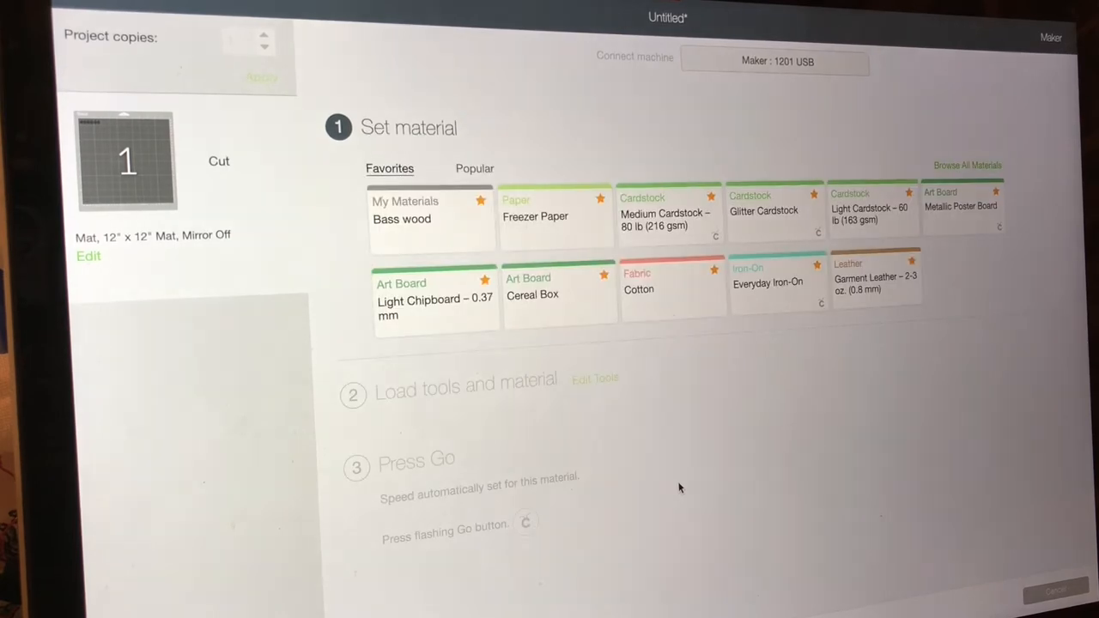
Choose Vinyl from the Popular materials and switch Fast Mode on.
left_click(475, 169)
left_click(846, 213)
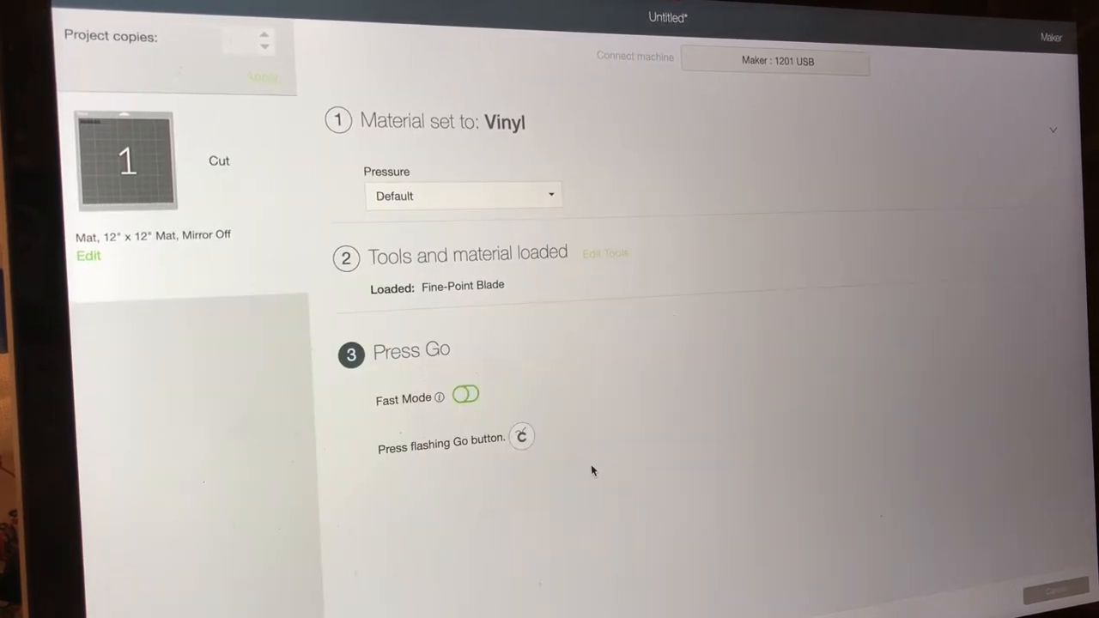
left_click(464, 397)
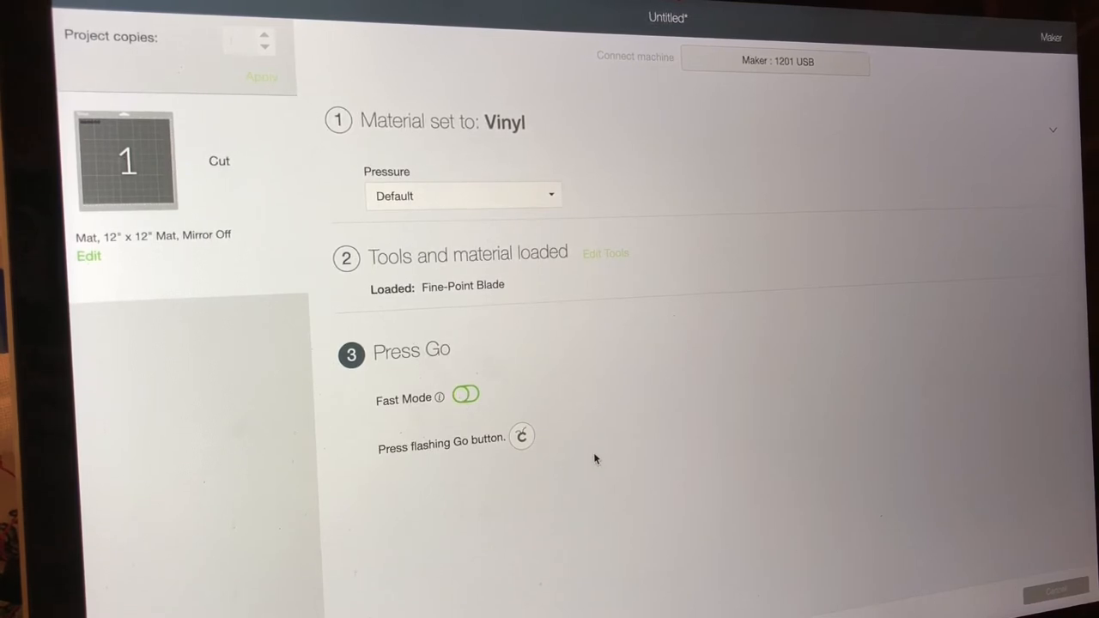